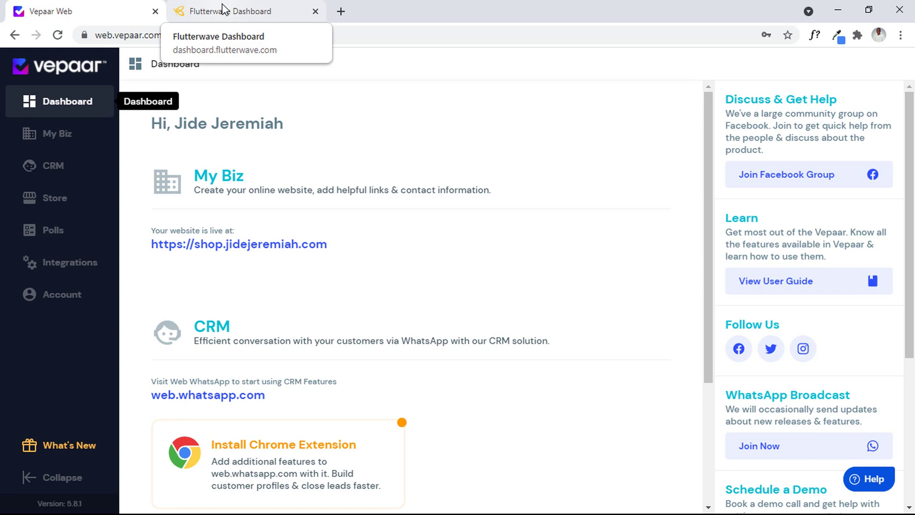
# From the Vepaar dashboard, go to Store > Payment and enter the Flutterwave payment mode settings.
pyautogui.click(221, 8)
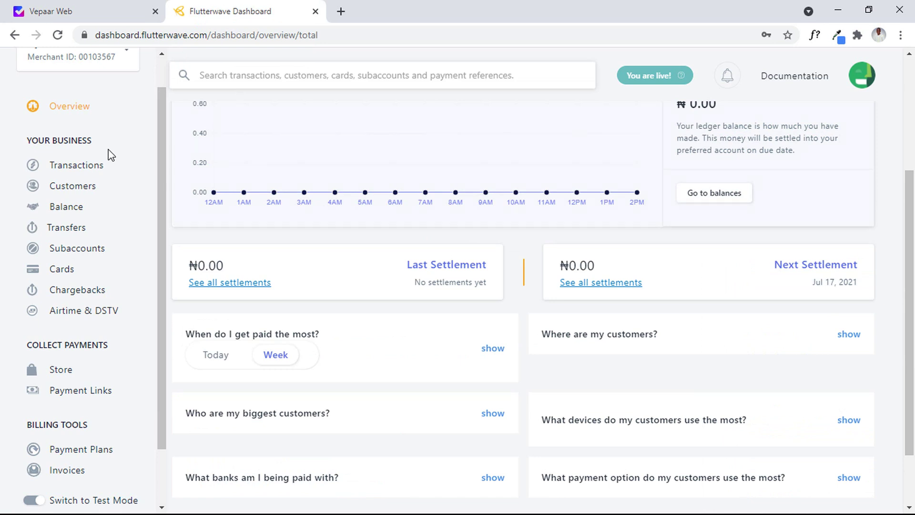
pyautogui.scroll(-1, 109, 150)
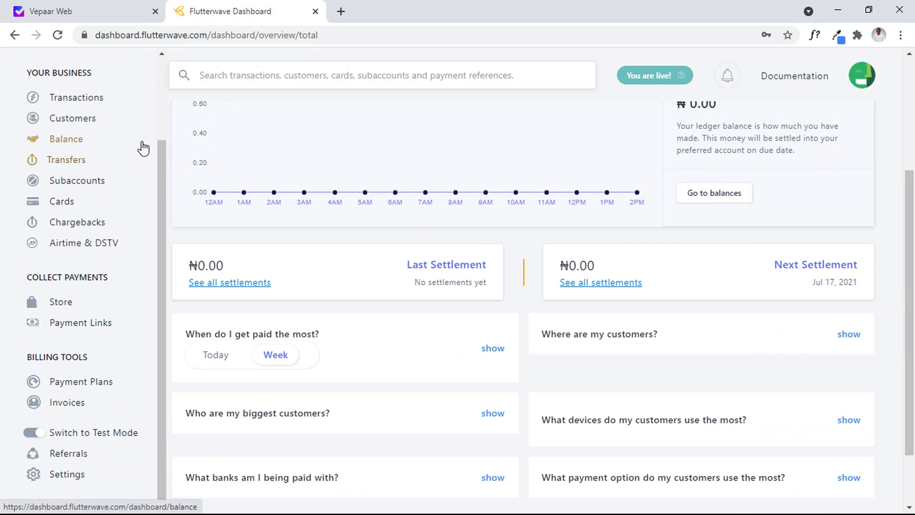
pyautogui.click(93, 8)
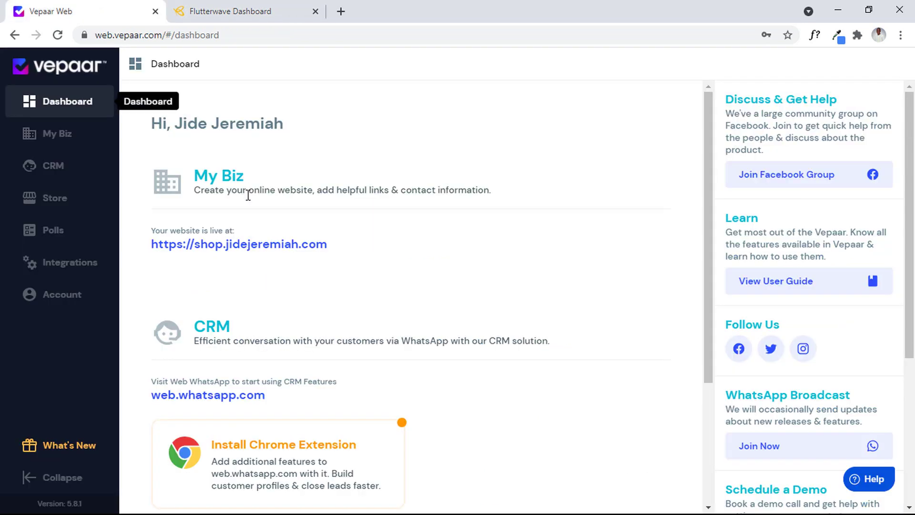
pyautogui.click(65, 202)
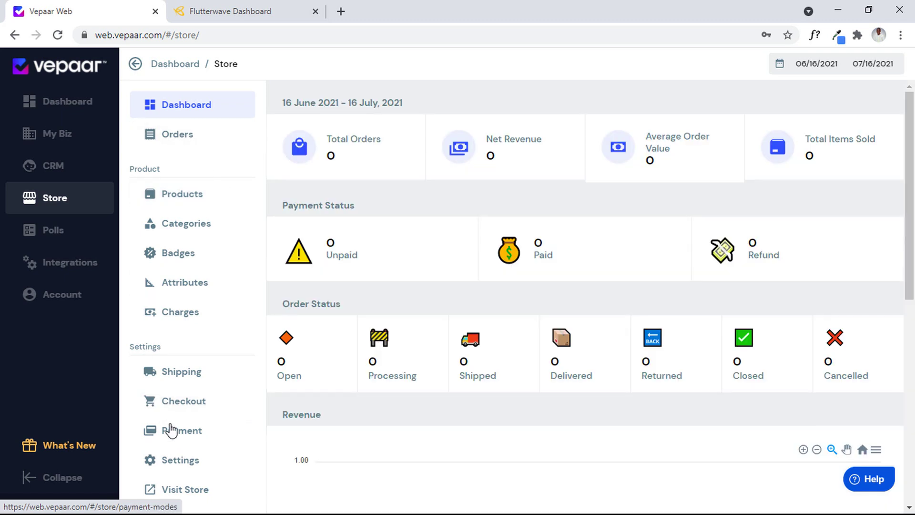
pyautogui.click(174, 431)
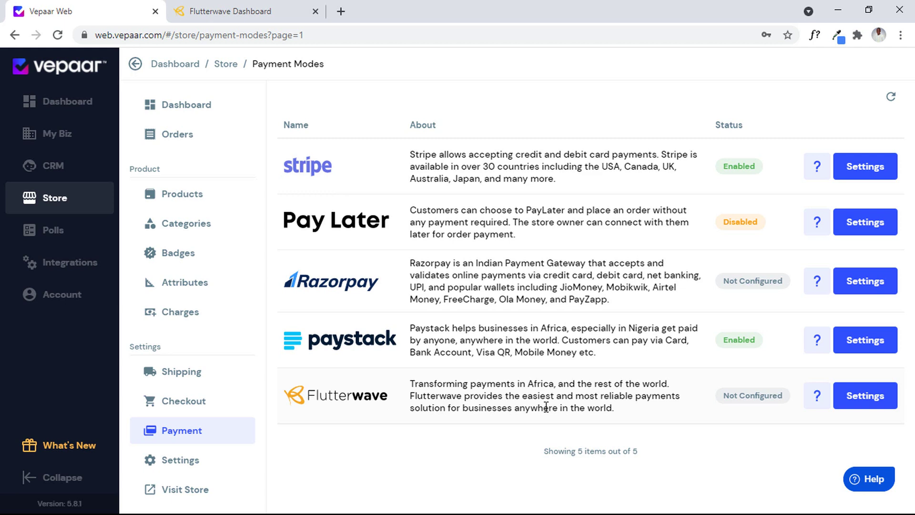
pyautogui.click(864, 398)
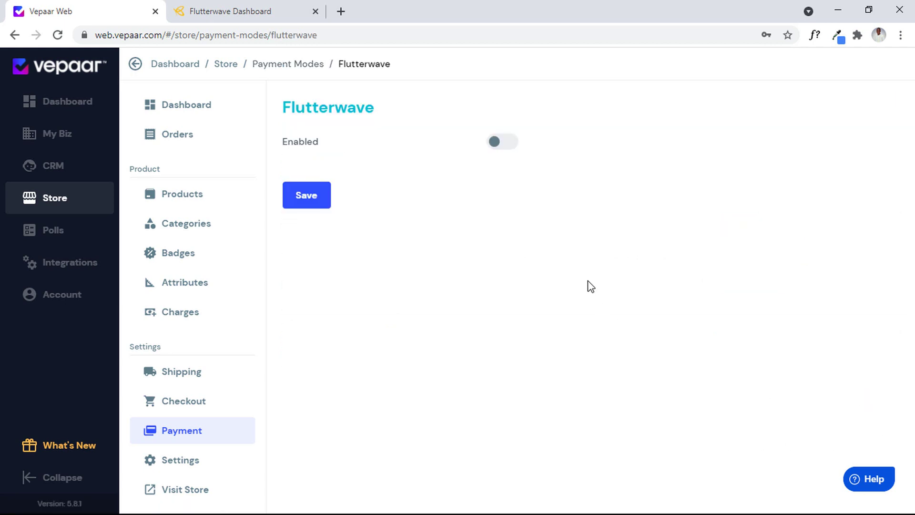
# Enable Flutterwave as a payment mode, then move to the Flutterwave dashboard.
pyautogui.click(497, 146)
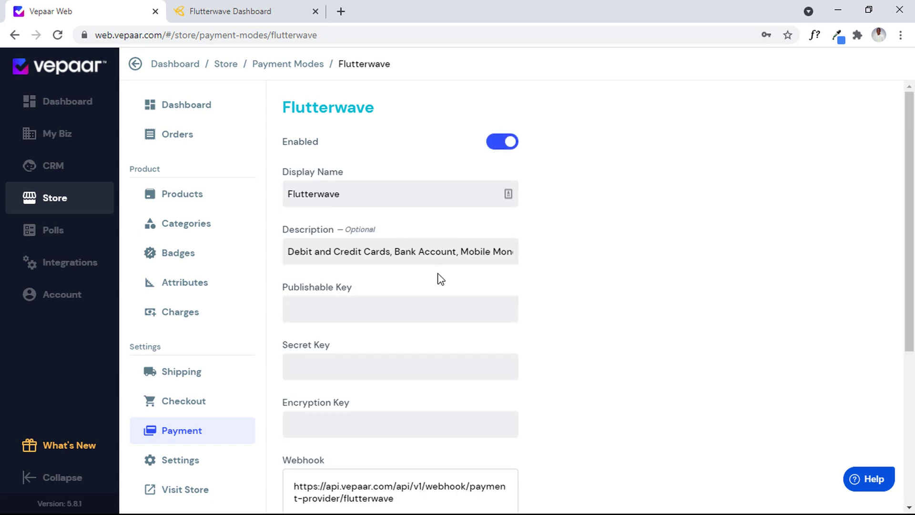
pyautogui.moveTo(910, 145); pyautogui.dragTo(913, 209)
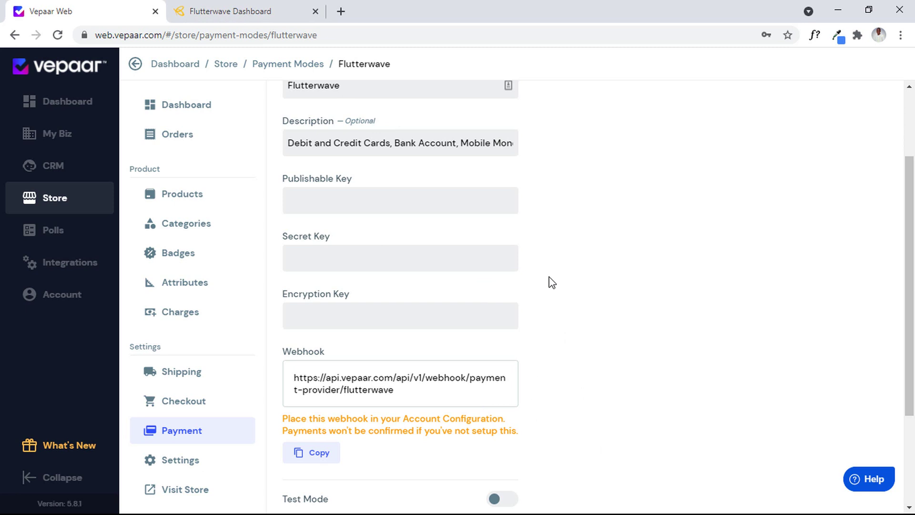
pyautogui.click(228, 5)
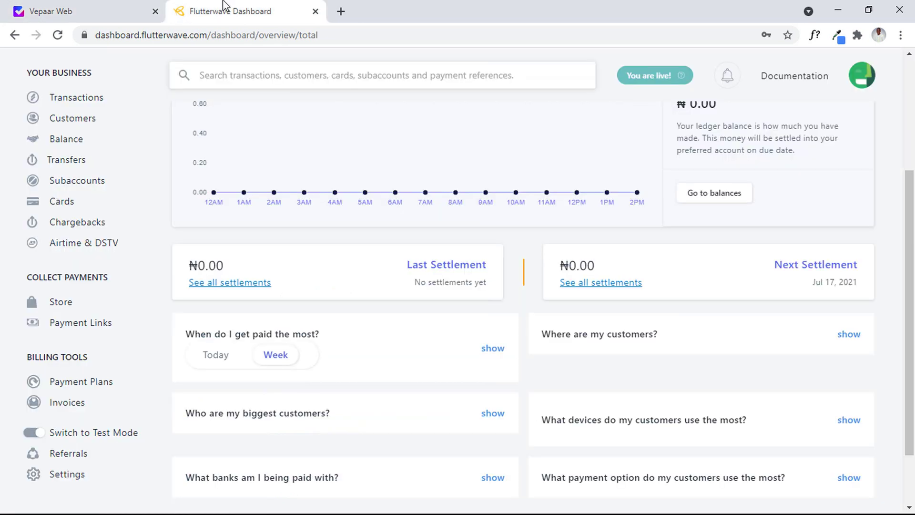
# Reach Flutterwave's webhook settings and copy Vepaar's Flutterwave webhook address.
pyautogui.click(69, 477)
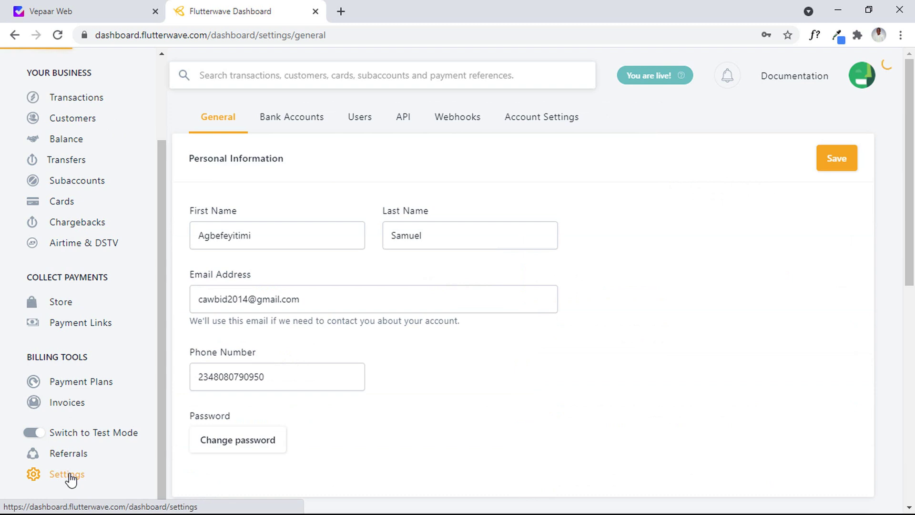
pyautogui.click(464, 116)
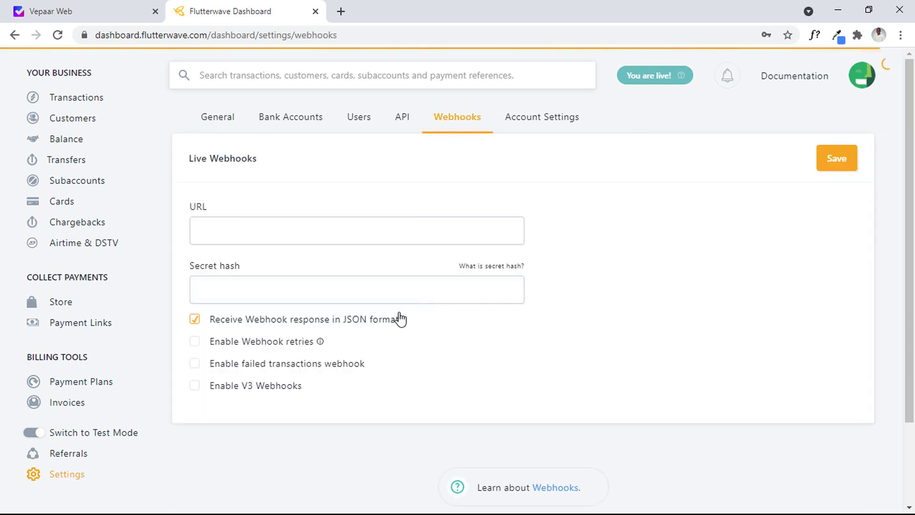
pyautogui.click(108, 9)
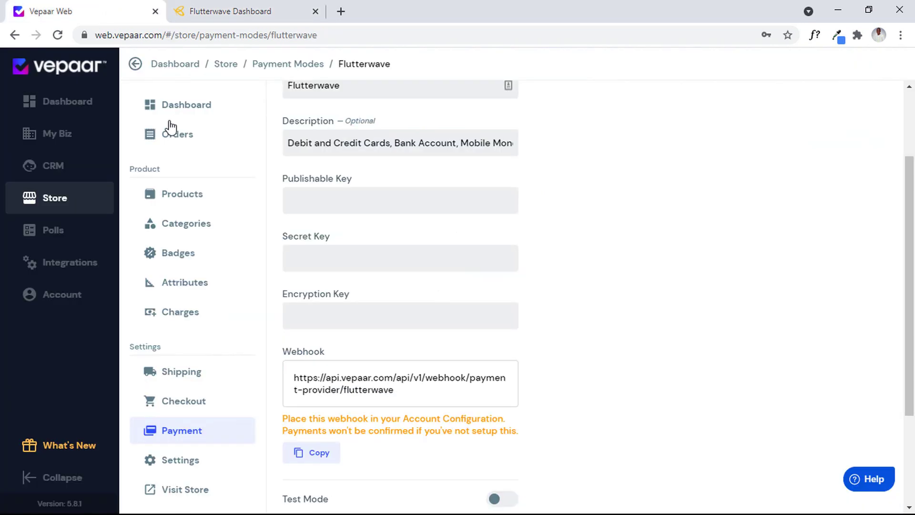
pyautogui.doubleClick(345, 390)
pyautogui.click(345, 390)
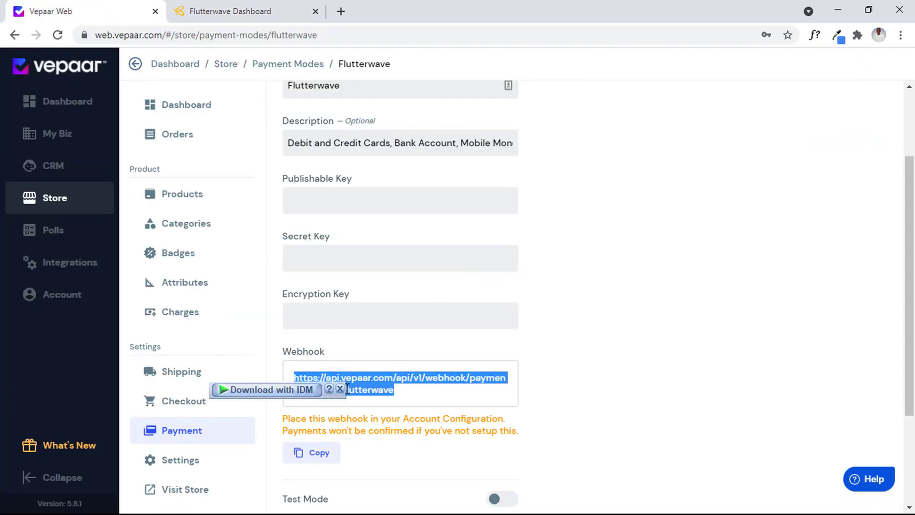
pyautogui.rightClick(371, 385)
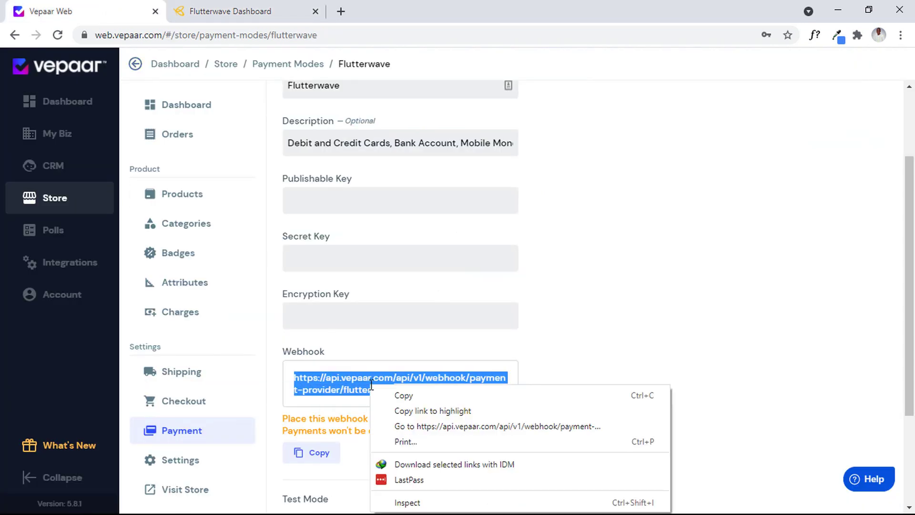
pyautogui.click(398, 395)
# Paste Vepaar's webhook address into Flutterwave's live webhook URL field and save it.
pyautogui.click(255, 11)
pyautogui.click(292, 235)
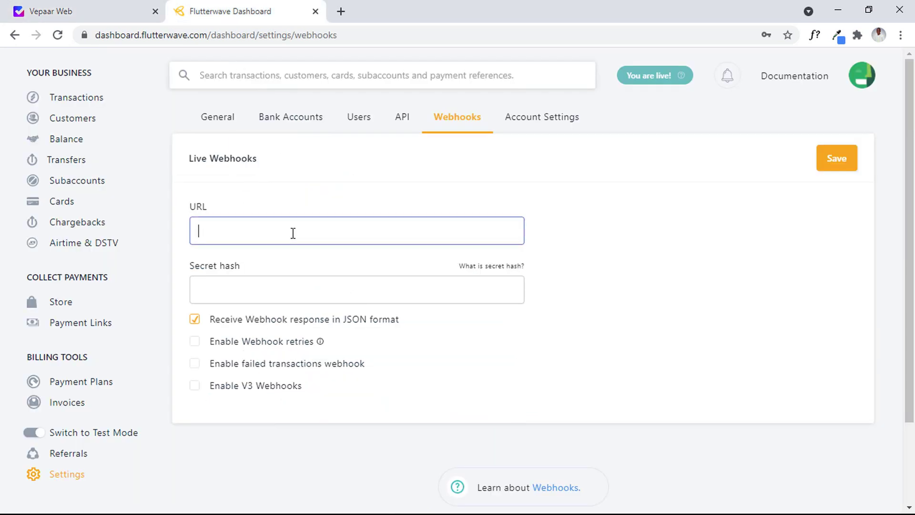
pyautogui.rightClick(292, 234)
pyautogui.click(348, 336)
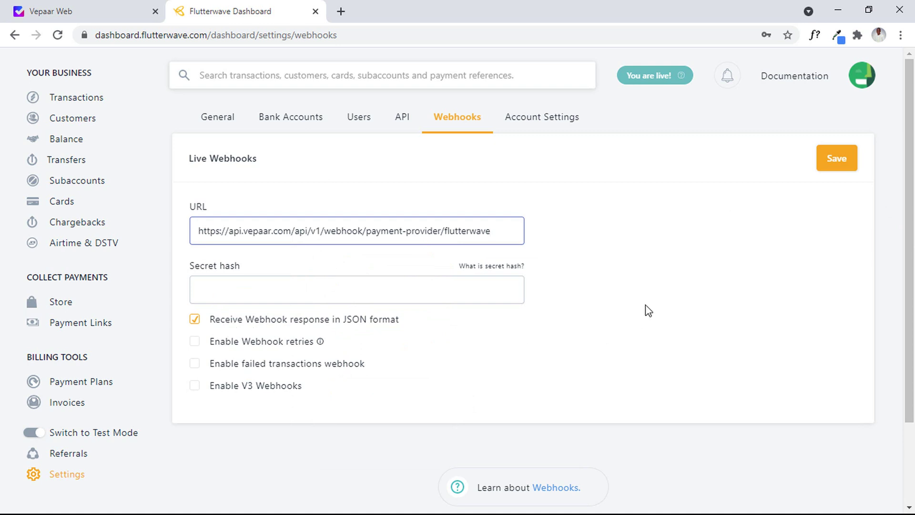
pyautogui.click(829, 153)
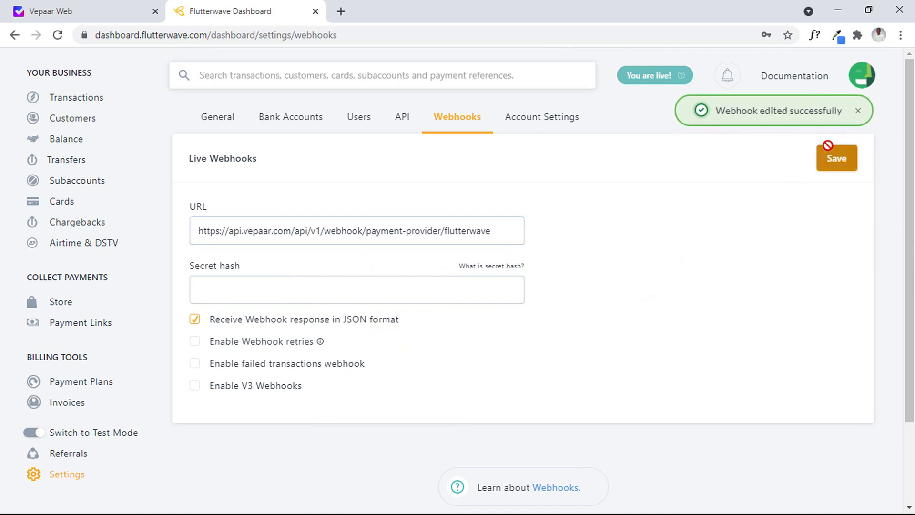
# Copy the Flutterwave live public key from the dashboard's API keys.
pyautogui.click(96, 11)
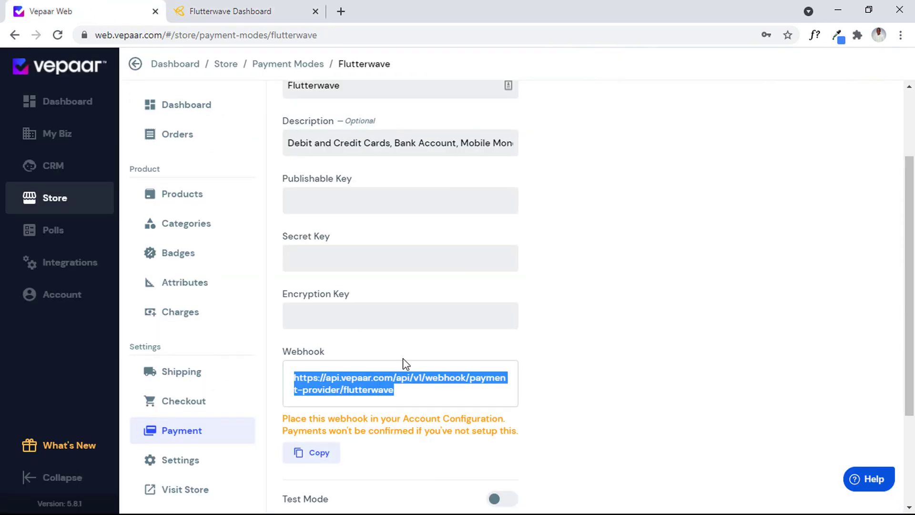
pyautogui.click(410, 200)
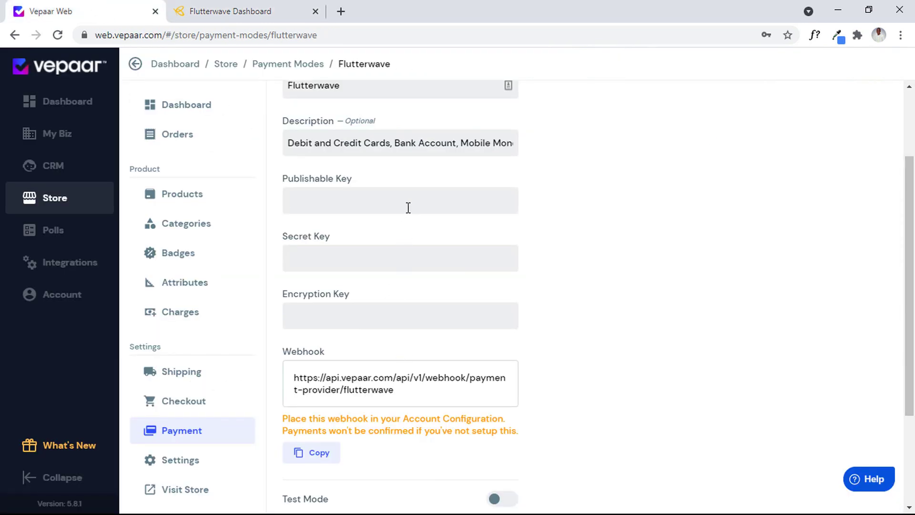
pyautogui.click(399, 318)
pyautogui.click(231, 11)
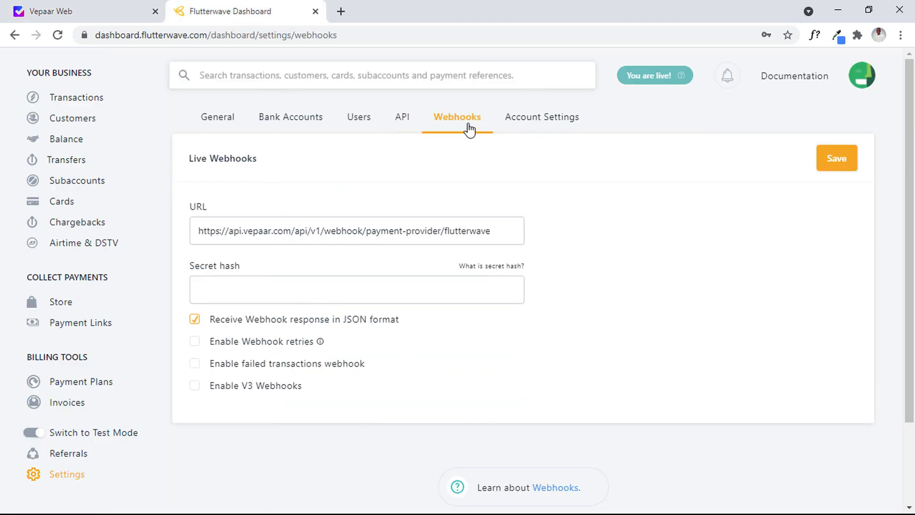
pyautogui.click(402, 120)
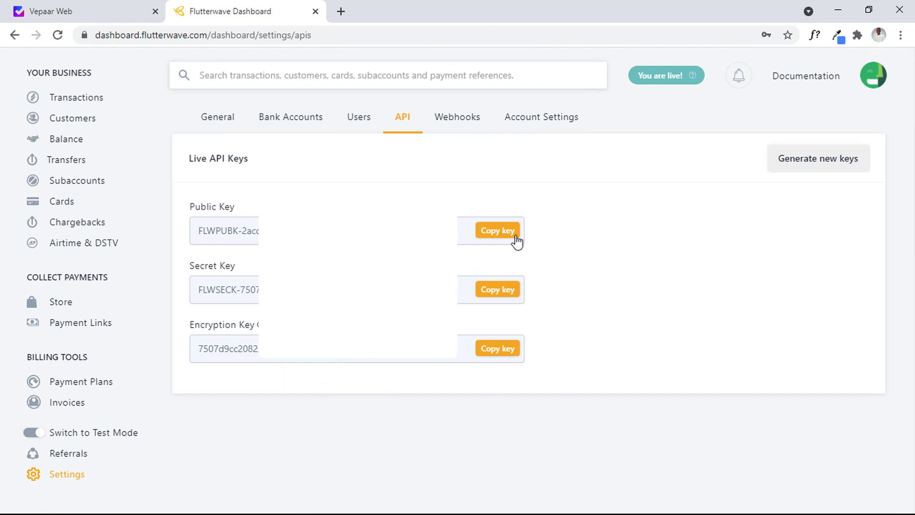
pyautogui.click(493, 233)
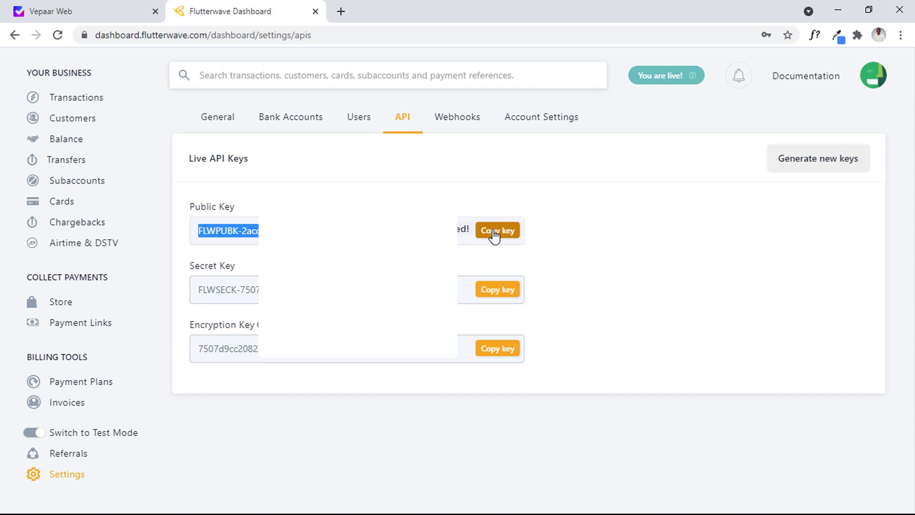
# Paste the public key into Vepaar's Publishable Key field.
pyautogui.click(113, 9)
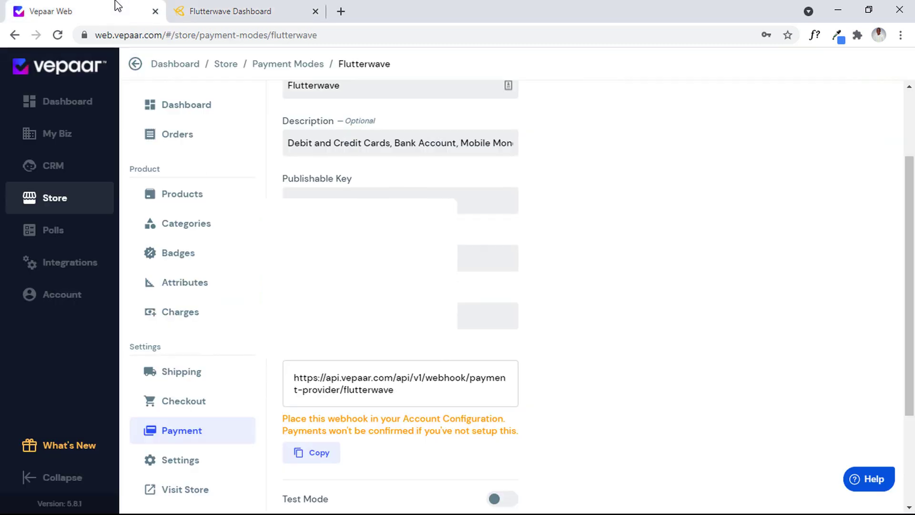
pyautogui.click(303, 11)
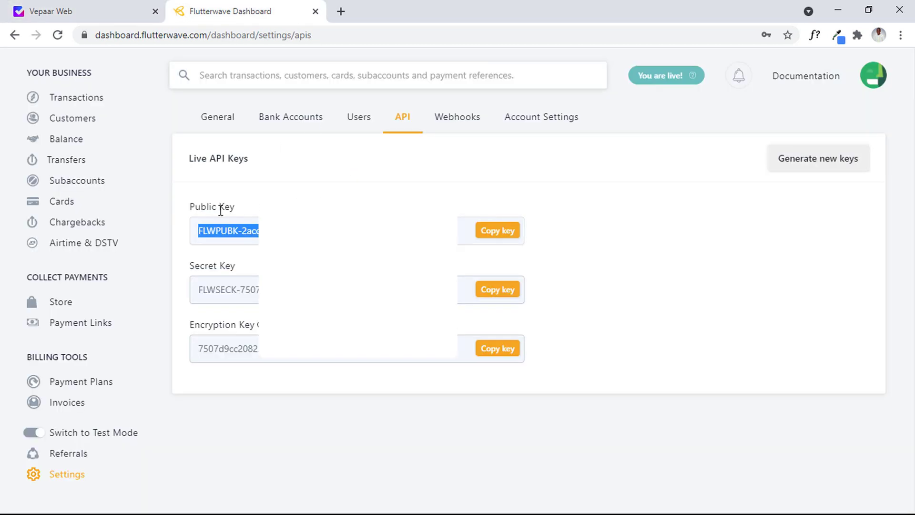
pyautogui.click(86, 9)
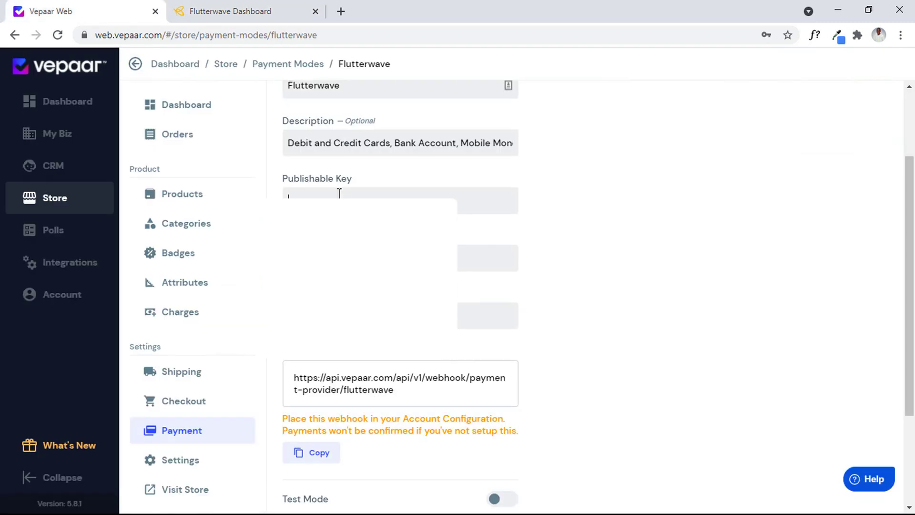
pyautogui.click(429, 296)
pyautogui.click(260, 9)
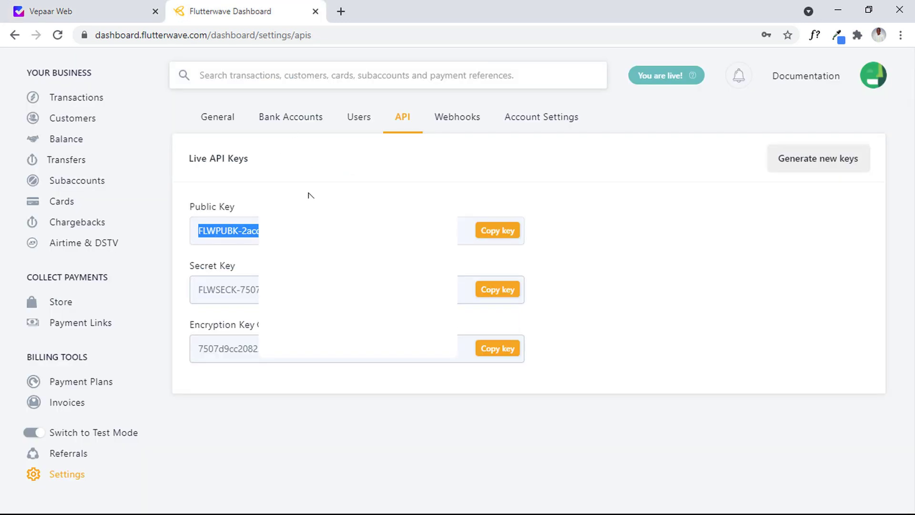
# Copy the Flutterwave secret key and paste it into Vepaar's Secret Key field.
pyautogui.click(507, 290)
pyautogui.click(508, 290)
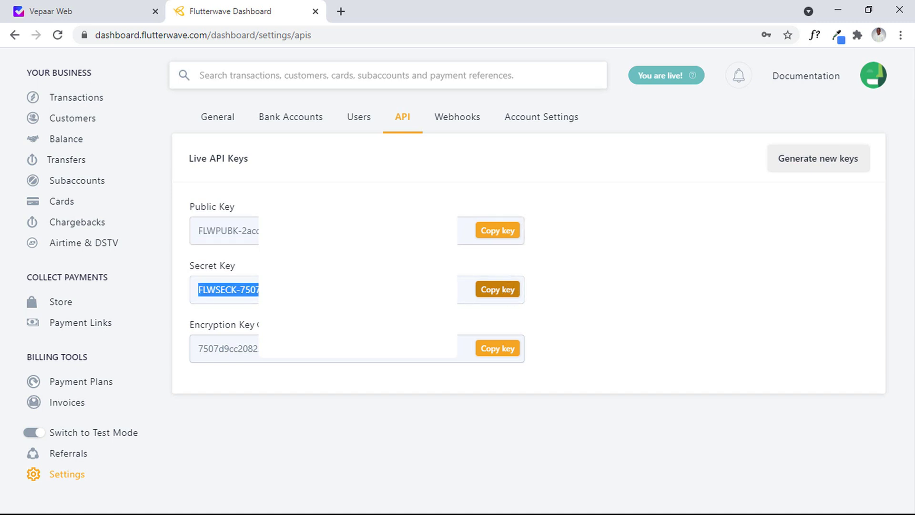
pyautogui.click(84, 8)
pyautogui.rightClick(307, 257)
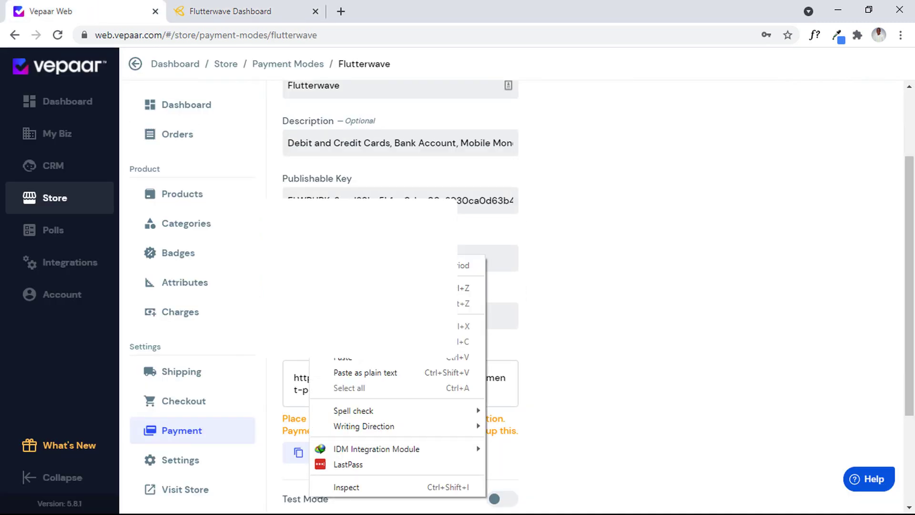
pyautogui.click(358, 359)
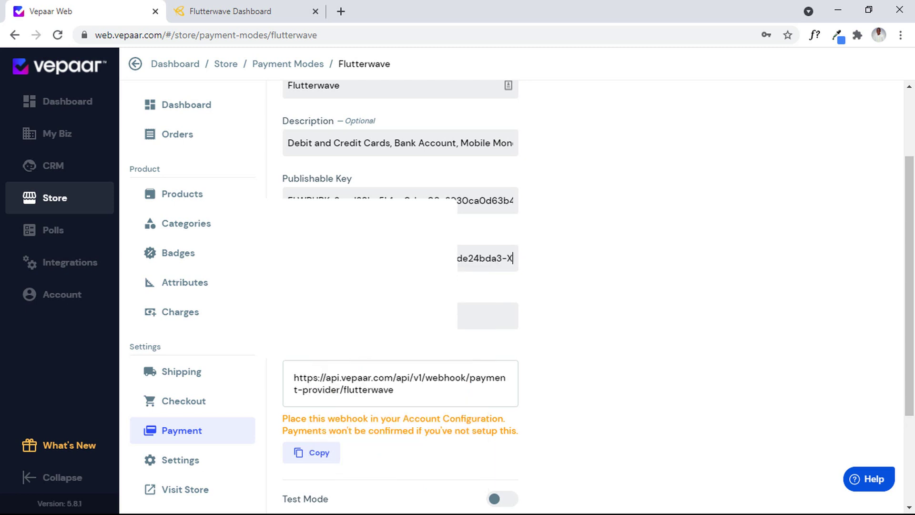
# Copy the Flutterwave encryption key and bring it back to the Vepaar settings page.
pyautogui.click(193, 9)
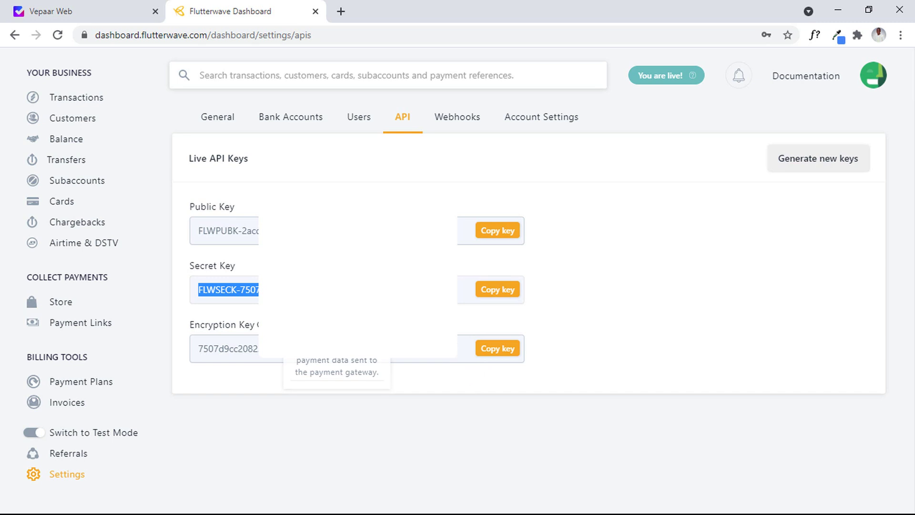
pyautogui.click(499, 357)
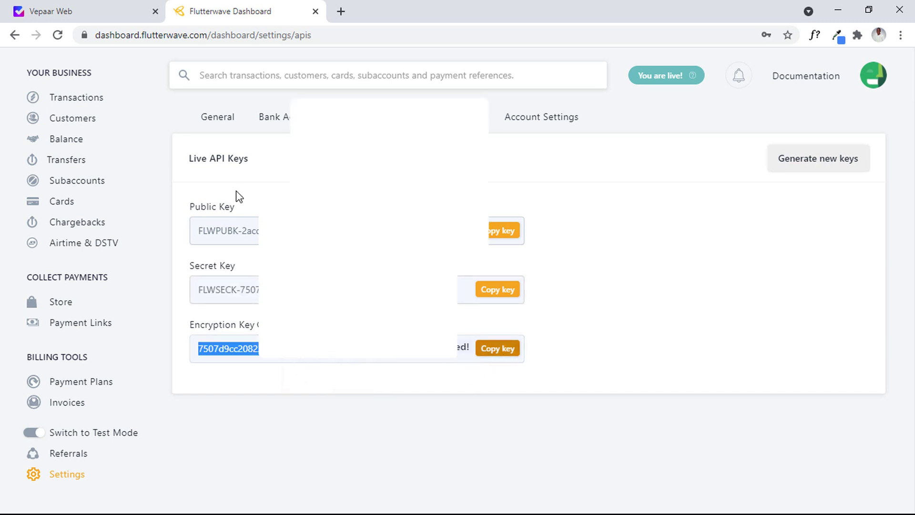
pyautogui.click(111, 10)
pyautogui.press('super+v')
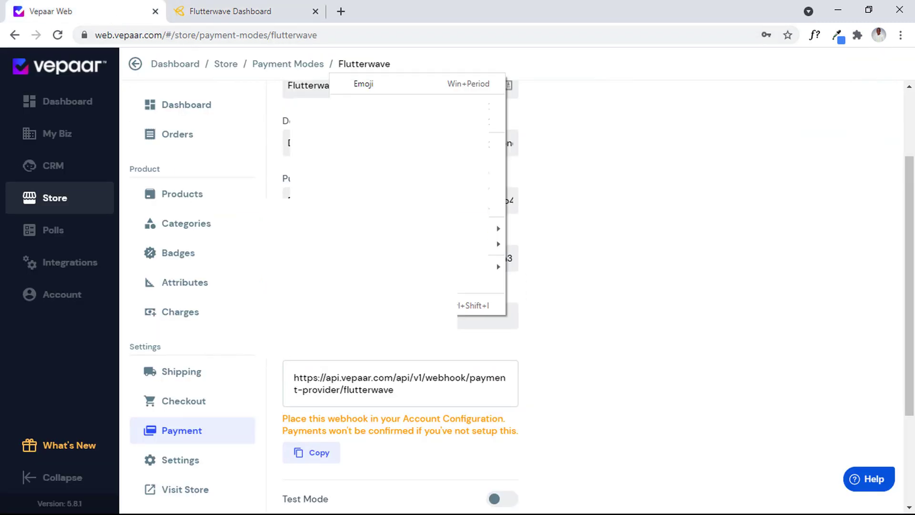
pyautogui.press('Escape')
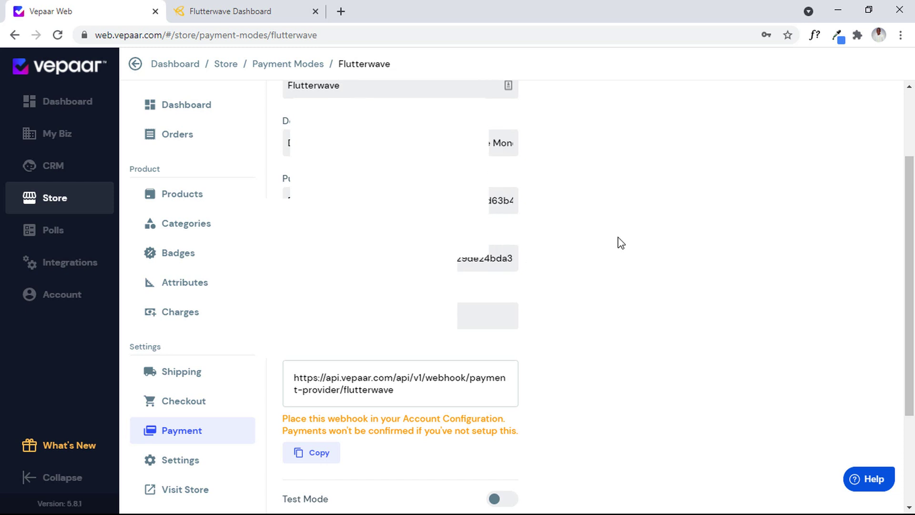
pyautogui.moveTo(909, 243); pyautogui.dragTo(910, 329)
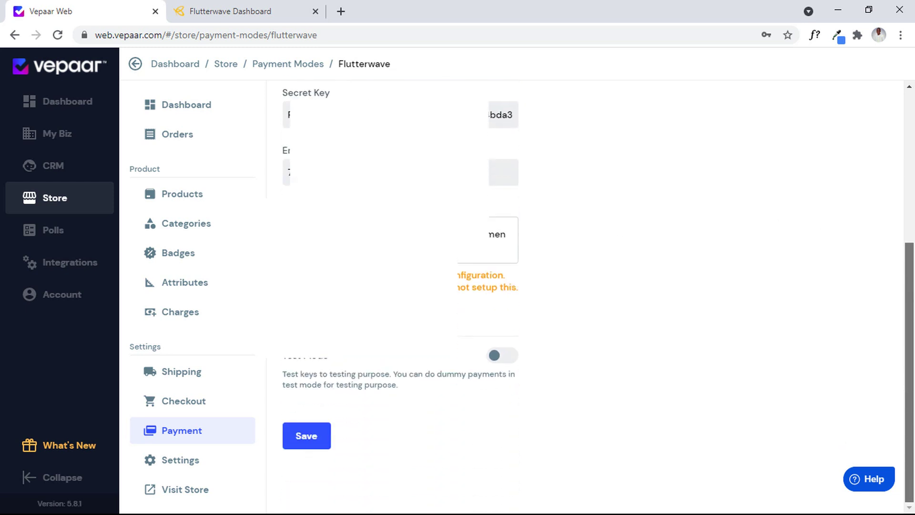
pyautogui.scroll(3, 598, 297)
pyautogui.scroll(-2, 598, 298)
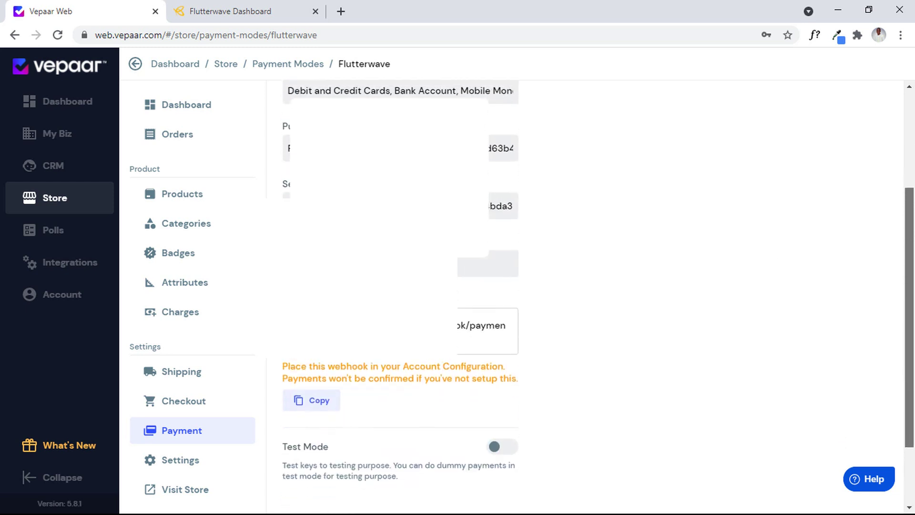
pyautogui.scroll(-2, 400, 287)
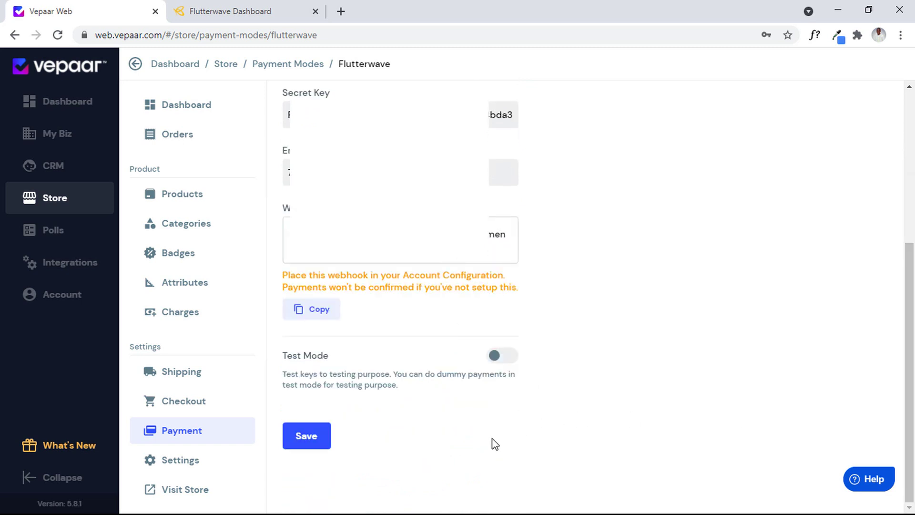
# Save the Flutterwave payment settings so it shows as Enabled.
pyautogui.click(310, 443)
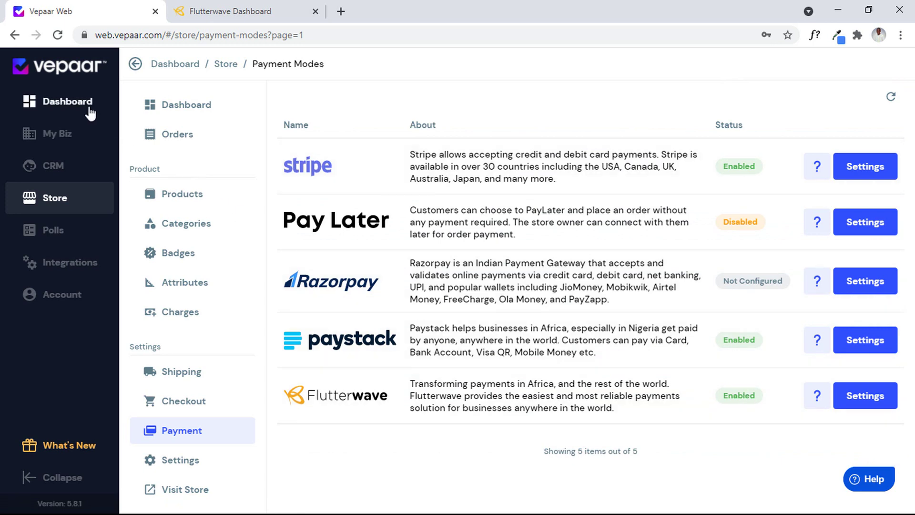
# On the Jide Jeremiah Services storefront, add A Website Like this to the cart and view the ₦15,000 cart.
pyautogui.click(68, 100)
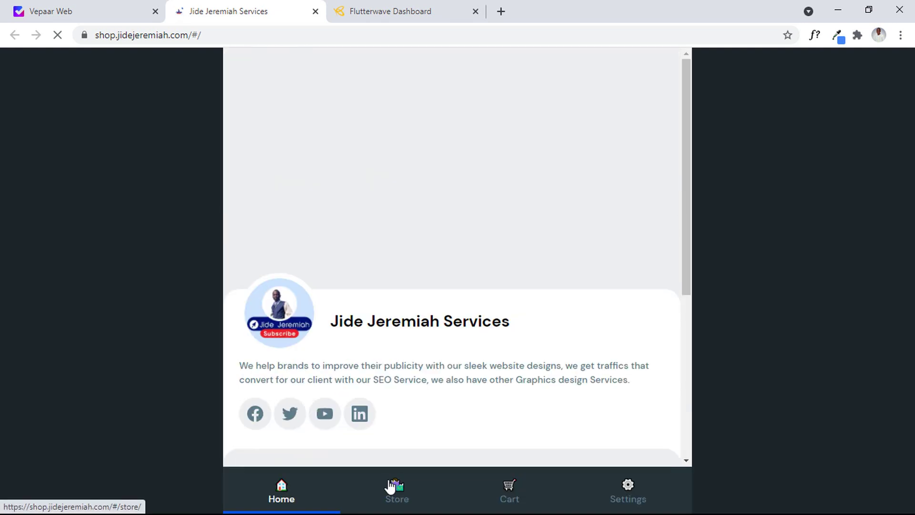
pyautogui.click(396, 493)
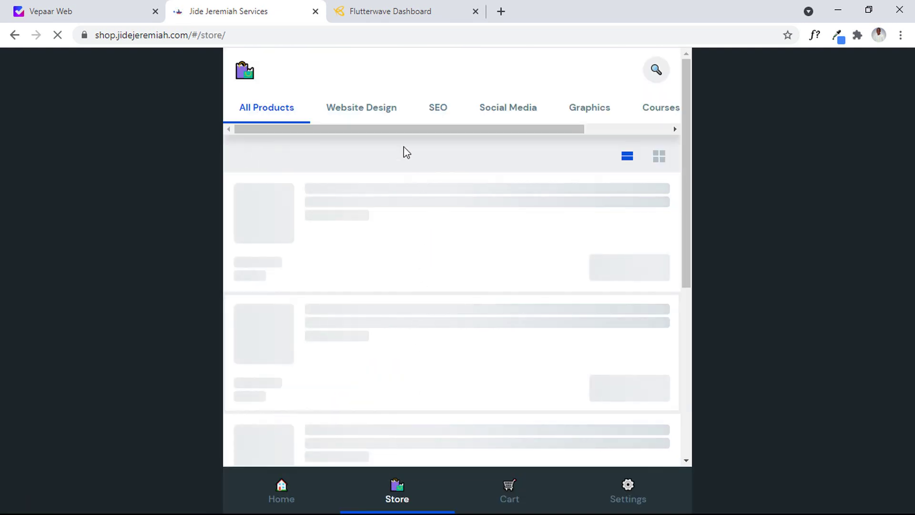
pyautogui.click(639, 267)
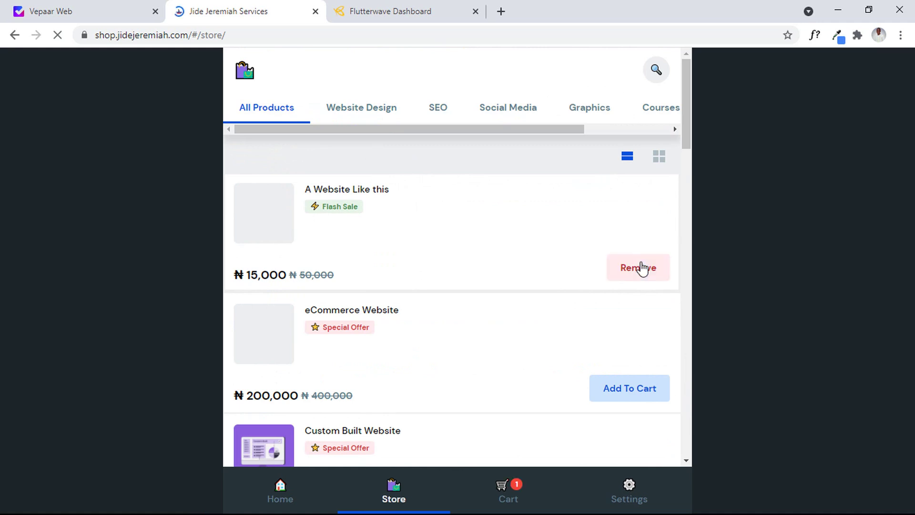
pyautogui.click(508, 493)
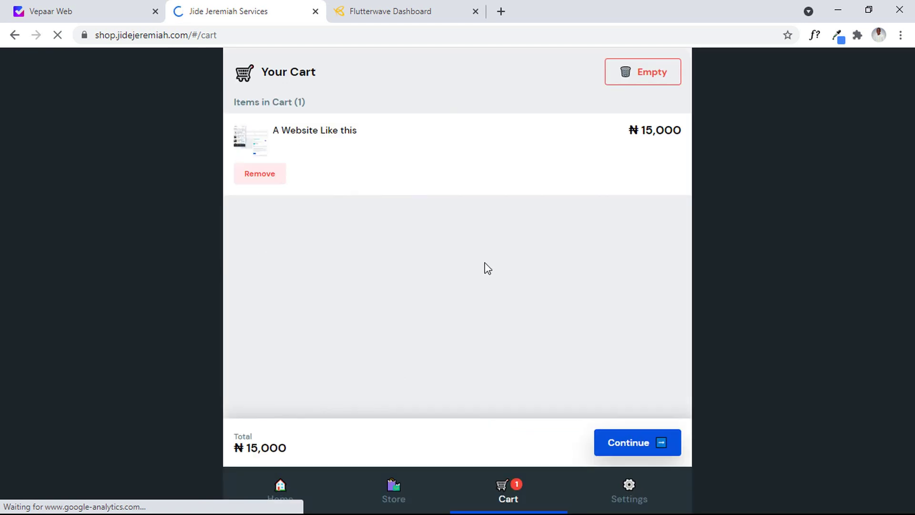
# Continue to checkout and select Flutterwave as the order's payment mode.
pyautogui.click(612, 443)
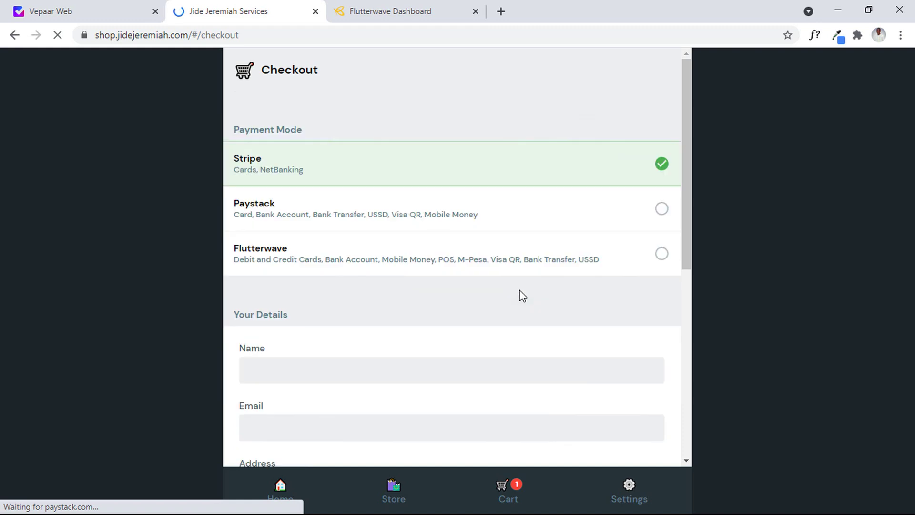
pyautogui.click(662, 256)
pyautogui.moveTo(686, 217); pyautogui.dragTo(688, 259)
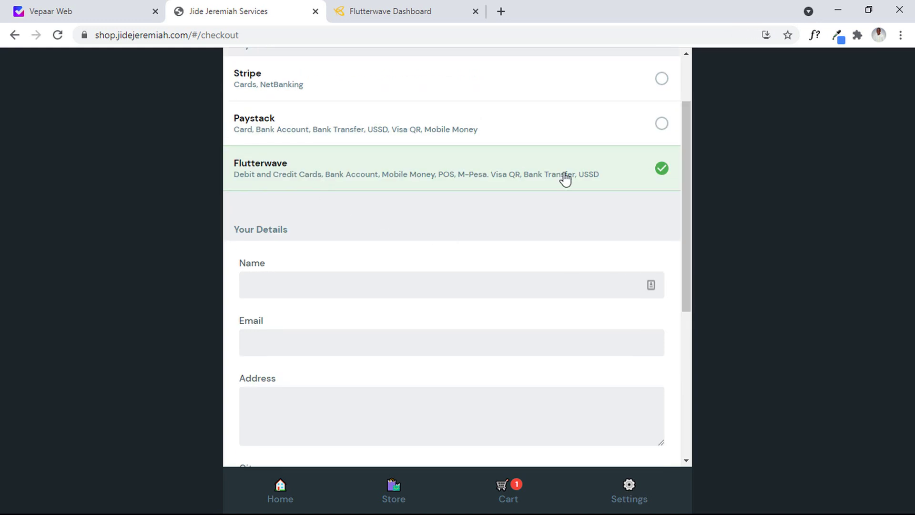
pyautogui.moveTo(683, 187); pyautogui.dragTo(680, 361)
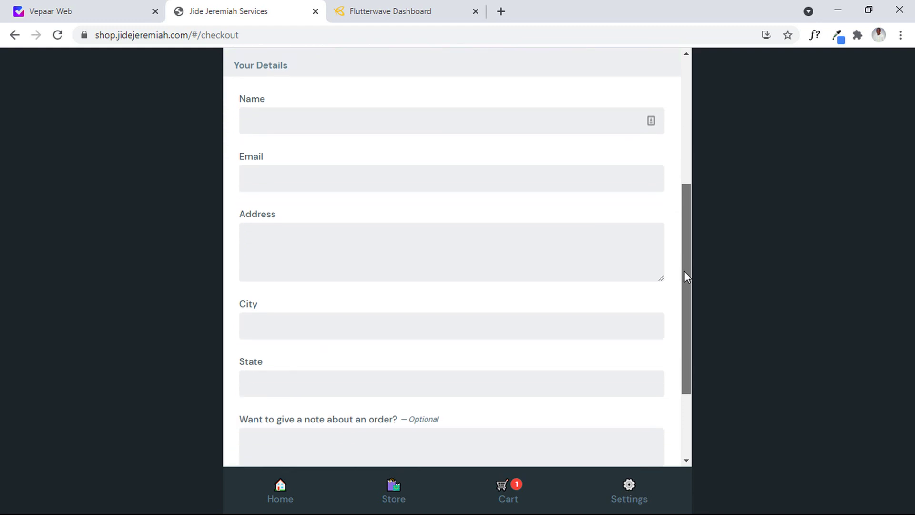